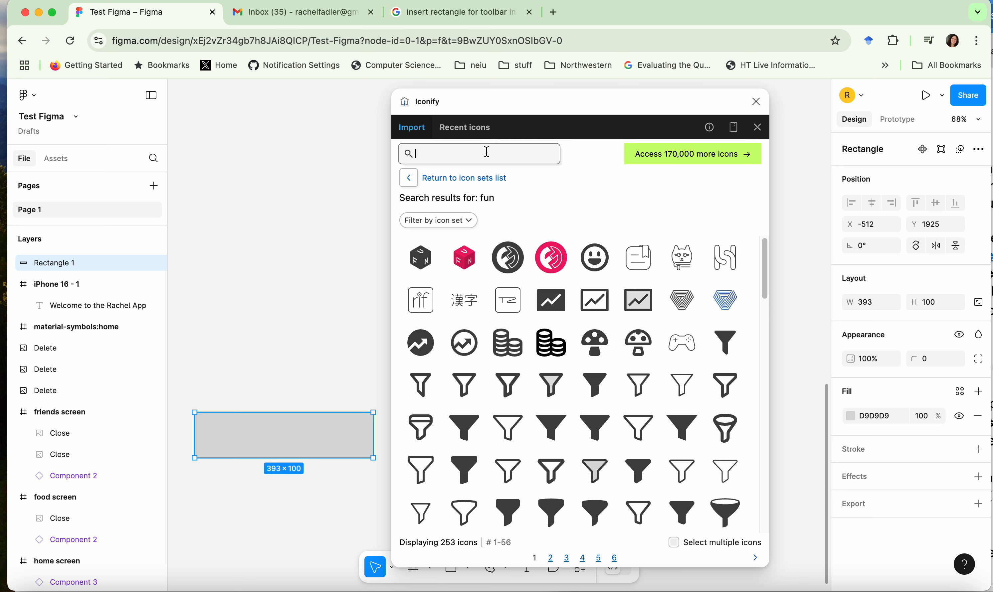
Step: Search Iconify for "fun" and add the FUN cube icon at 66 × 66 and the smiley face icon at about 51 × 51 onto the grey rectangle
type("fun")
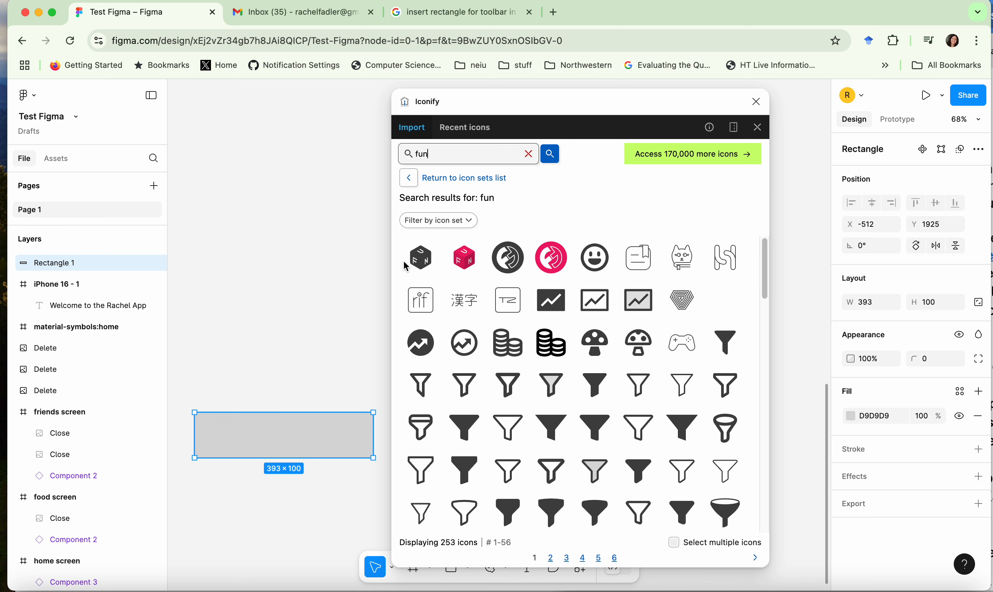
left_click_drag(413, 264, 223, 437)
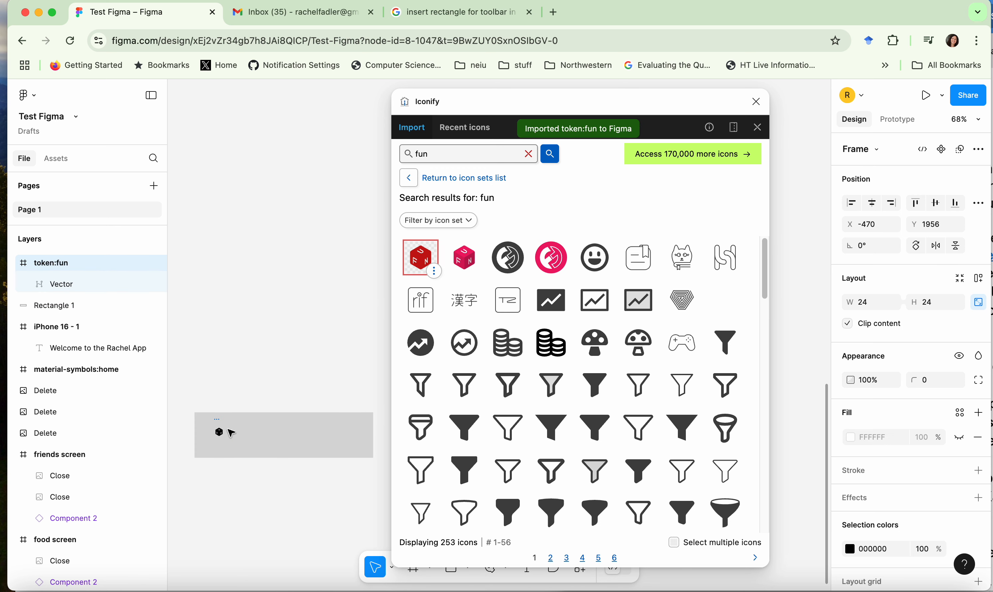
mouse_move(227, 439)
left_mouse_down()
mouse_move(243, 457)
mouse_move(228, 438)
left_mouse_up()
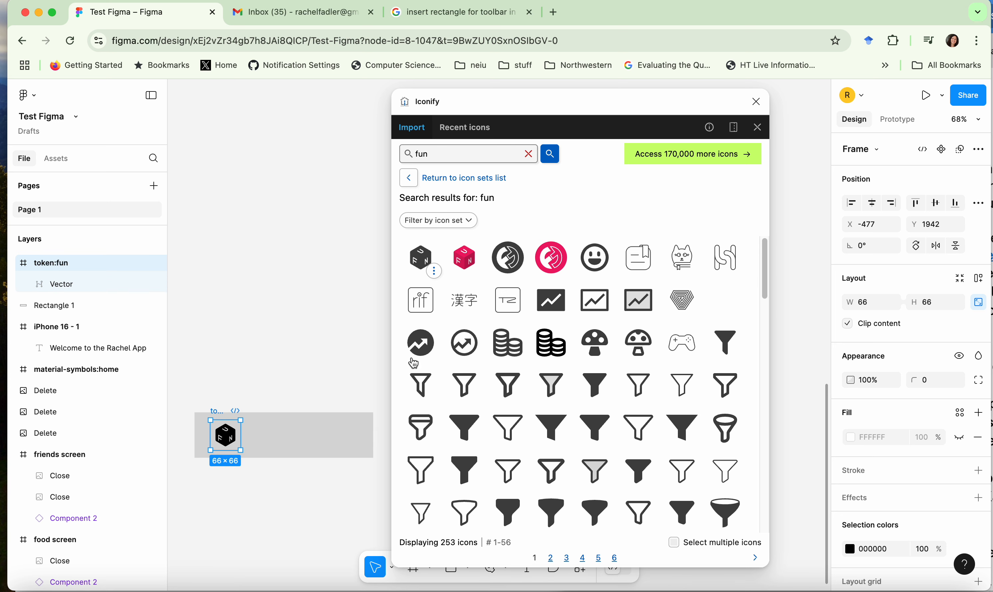
left_click_drag(595, 258, 269, 440)
left_click(300, 373)
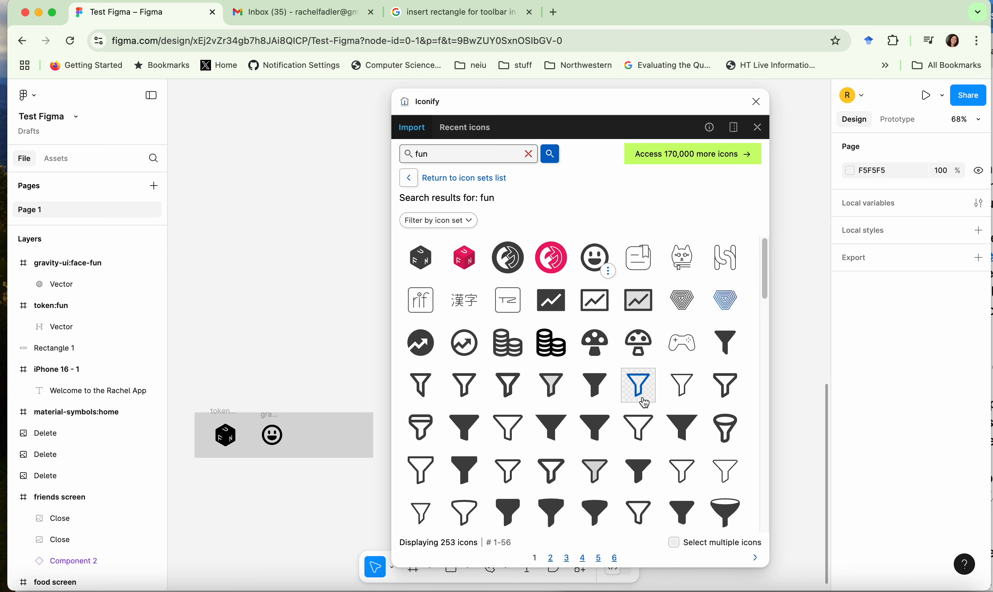
Step: Add the outlined coin stacks icon to the grey rectangle, to the right of the smiley face
left_click(551, 343)
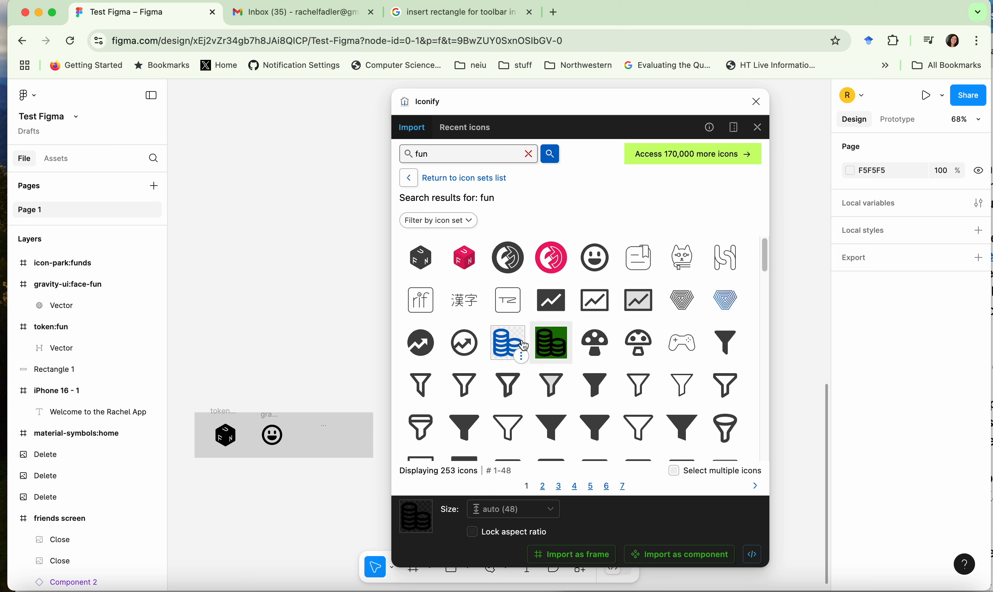
left_click_drag(517, 355, 325, 443)
left_click(338, 433)
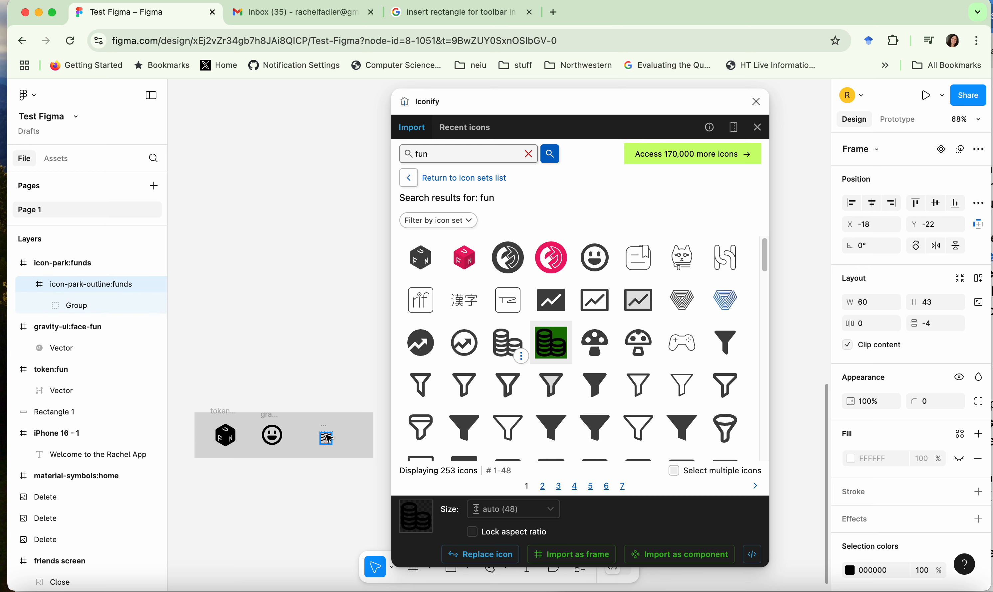
key("super+z")
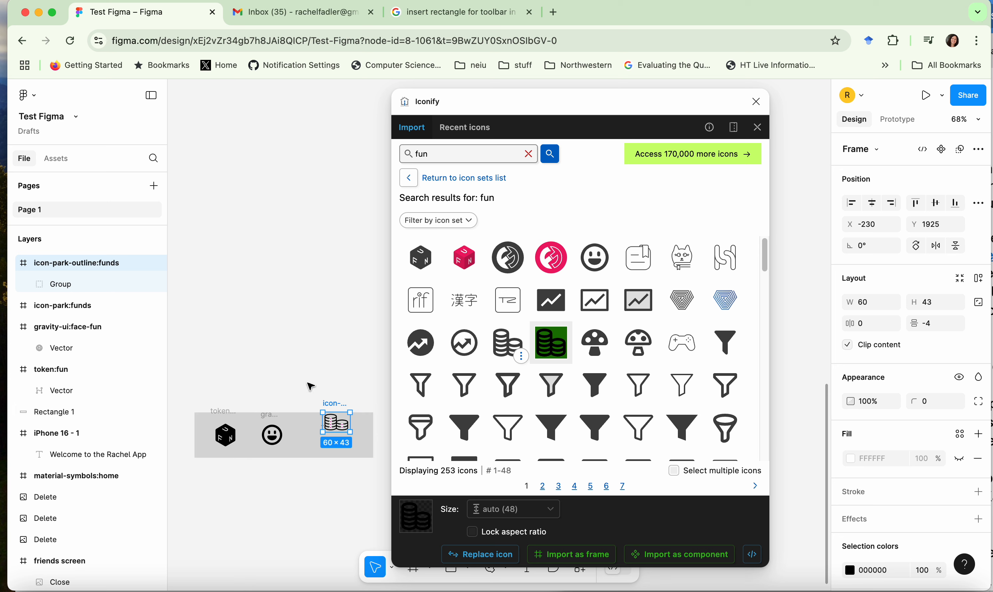
left_click(319, 346)
left_click_drag(330, 426, 311, 441)
left_click(310, 348)
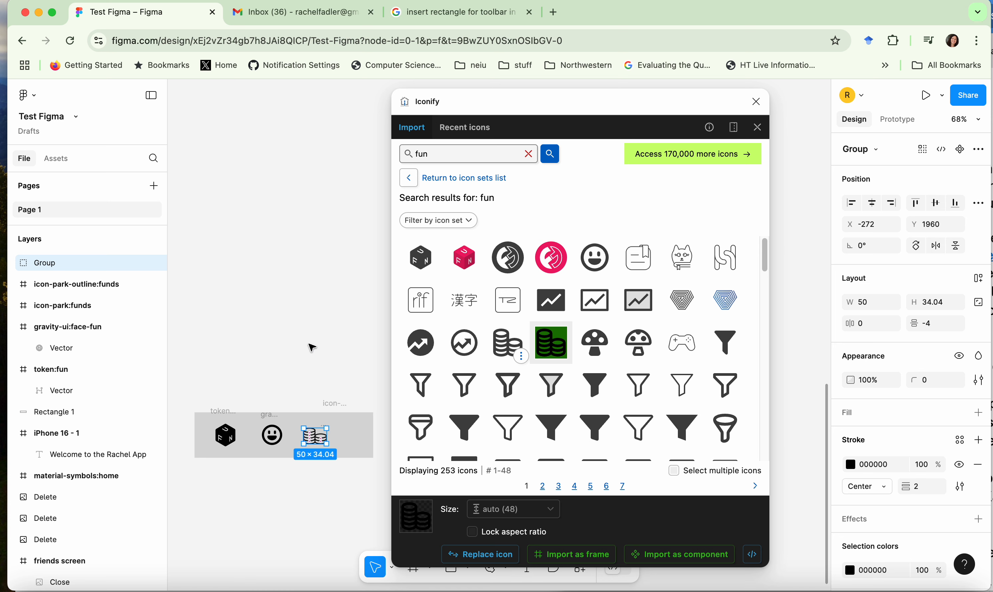
Step: Adjust the spacing of the smiley and coin stacks icons along the grey rectangle, and close Iconify
left_click(359, 446)
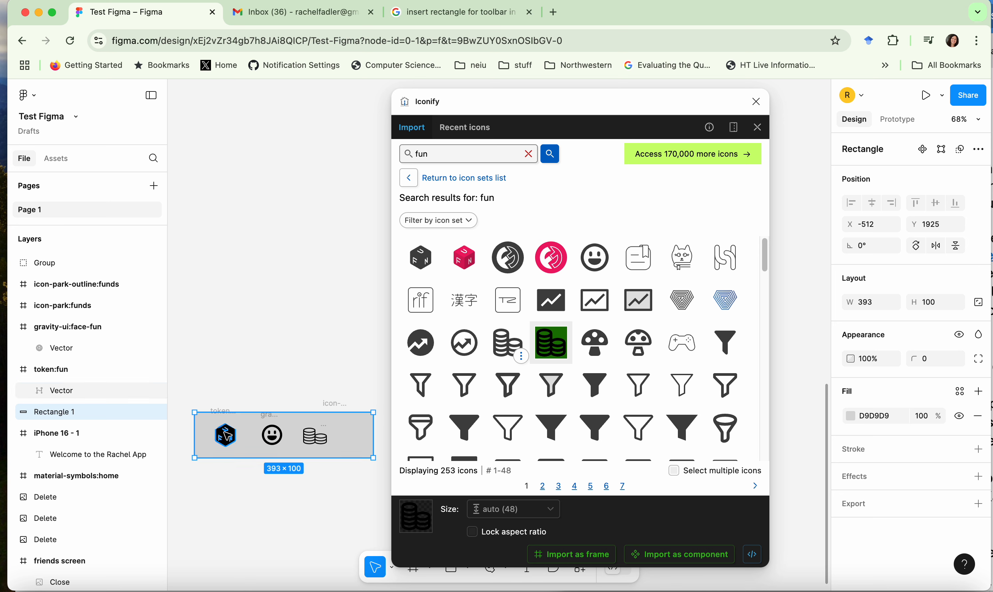
left_click_drag(226, 435, 273, 441)
left_click(271, 436)
left_click(266, 505)
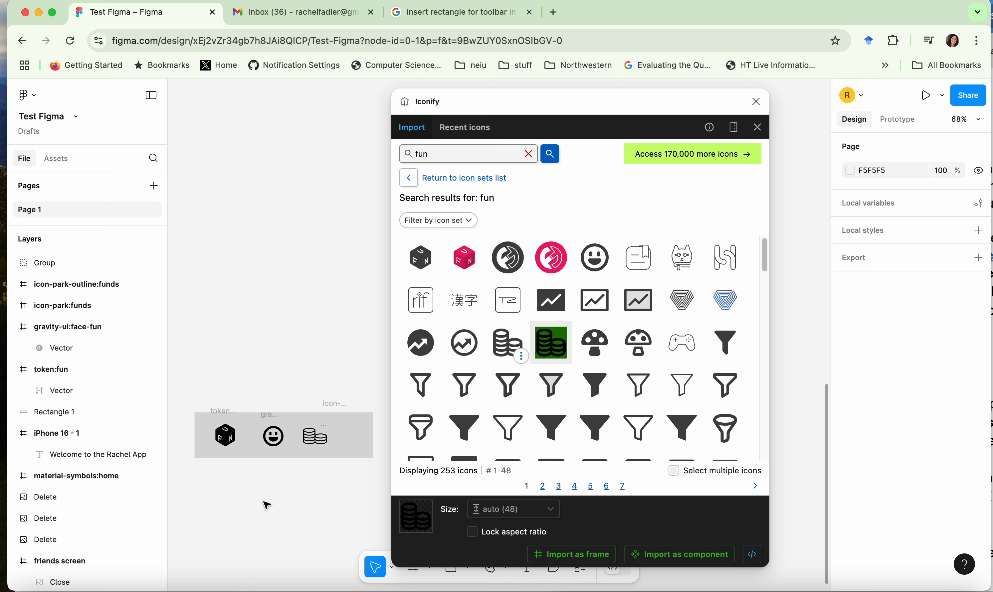
left_click(322, 439)
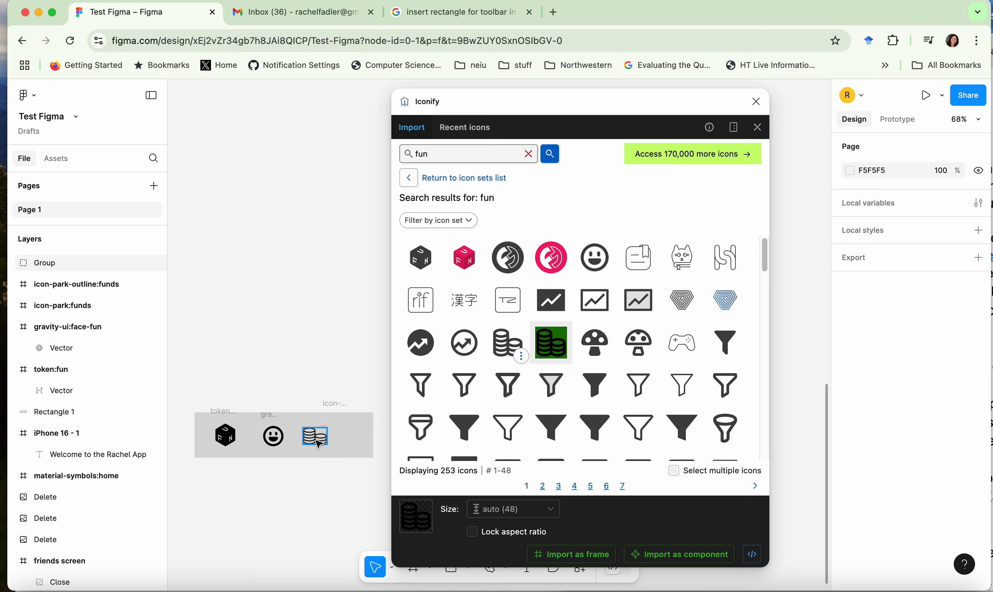
left_click_drag(324, 441, 322, 443)
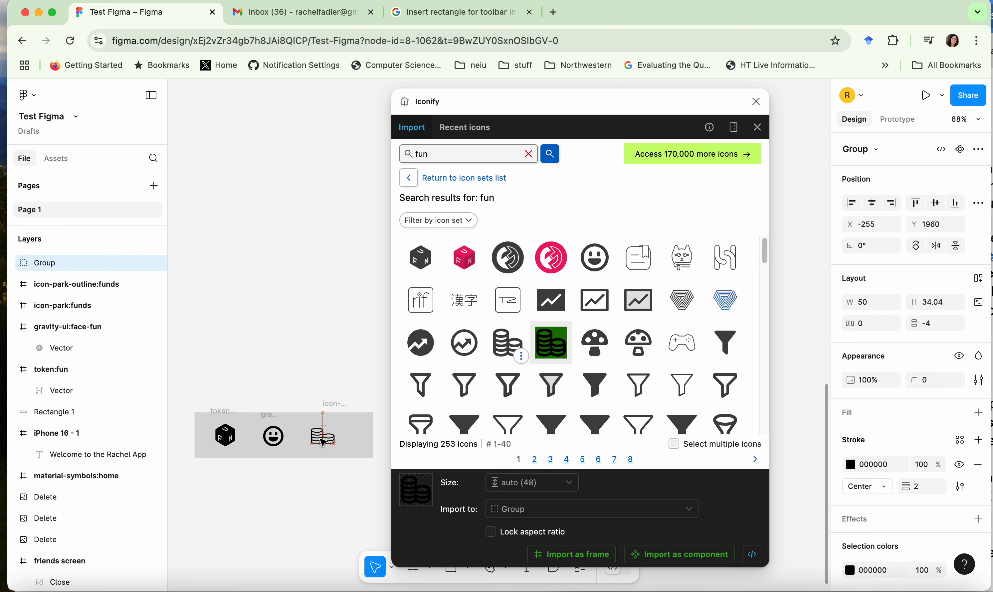
left_click(292, 310)
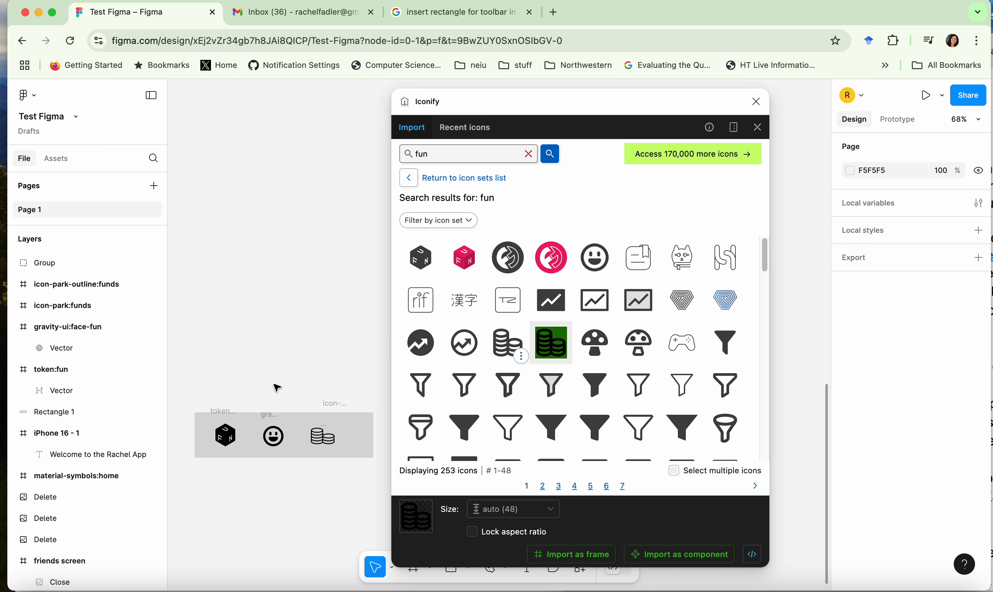
left_click(757, 103)
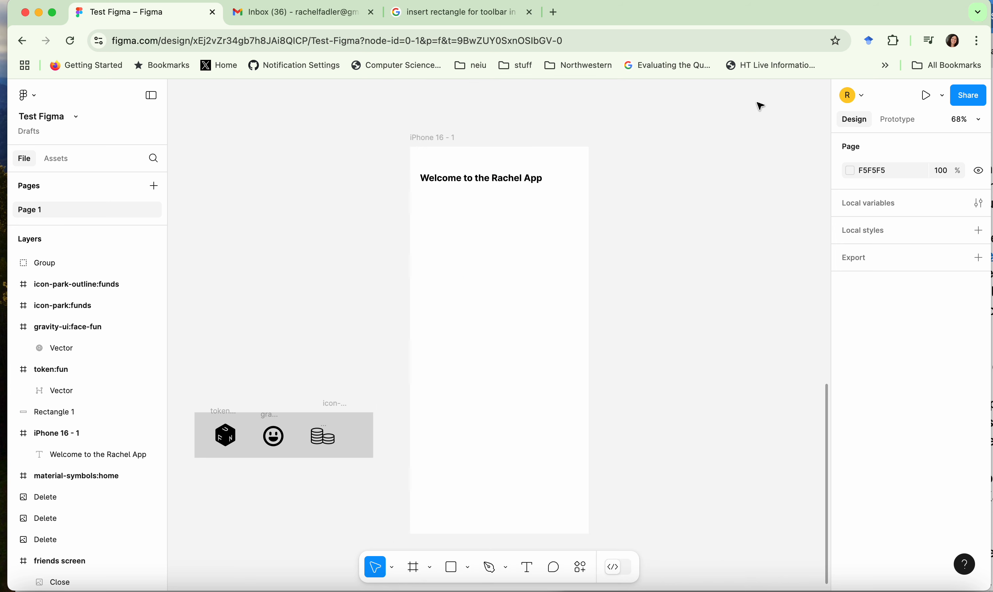
Step: Move the leftover empty coin icon frame down over the coin stacks icon, inside the grey rectangle
left_click(360, 429)
right_click(350, 430)
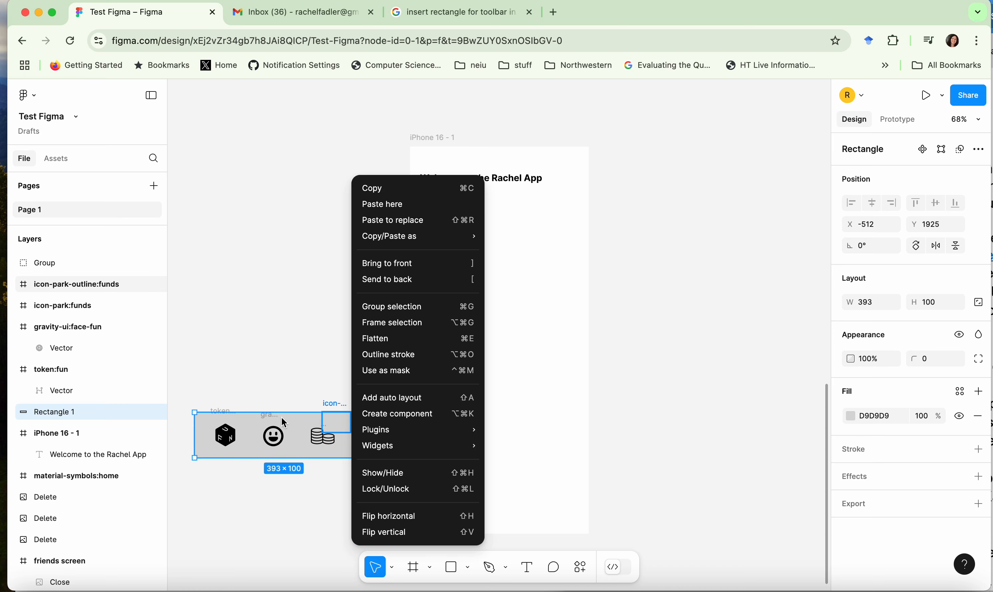
left_click(298, 421)
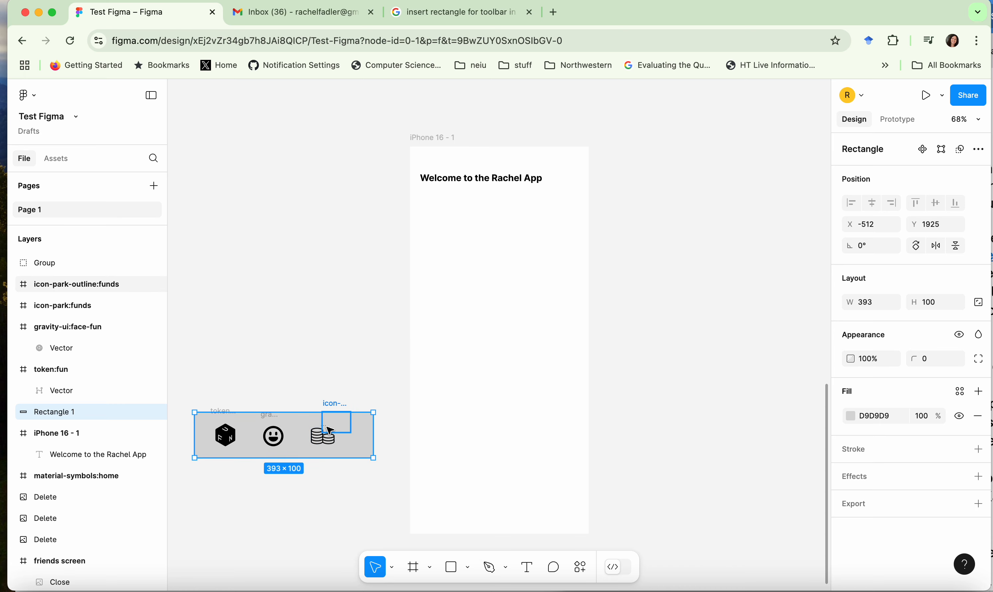
left_click_drag(329, 403, 319, 421)
left_click(314, 352)
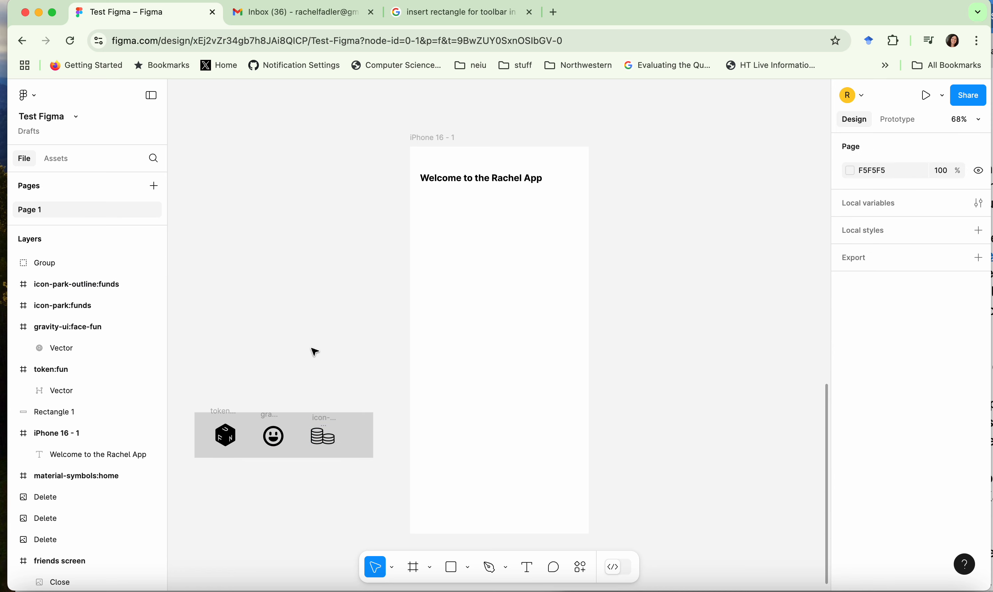
Step: Create a component from the grey rectangle and all the icons on it
left_click_drag(191, 363, 407, 523)
right_click(290, 408)
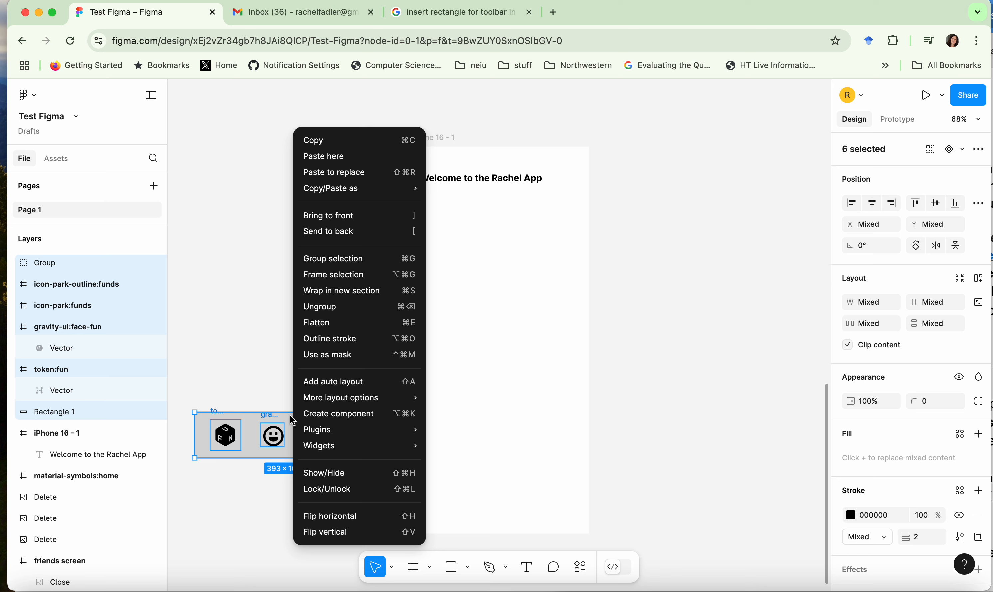
left_click(324, 413)
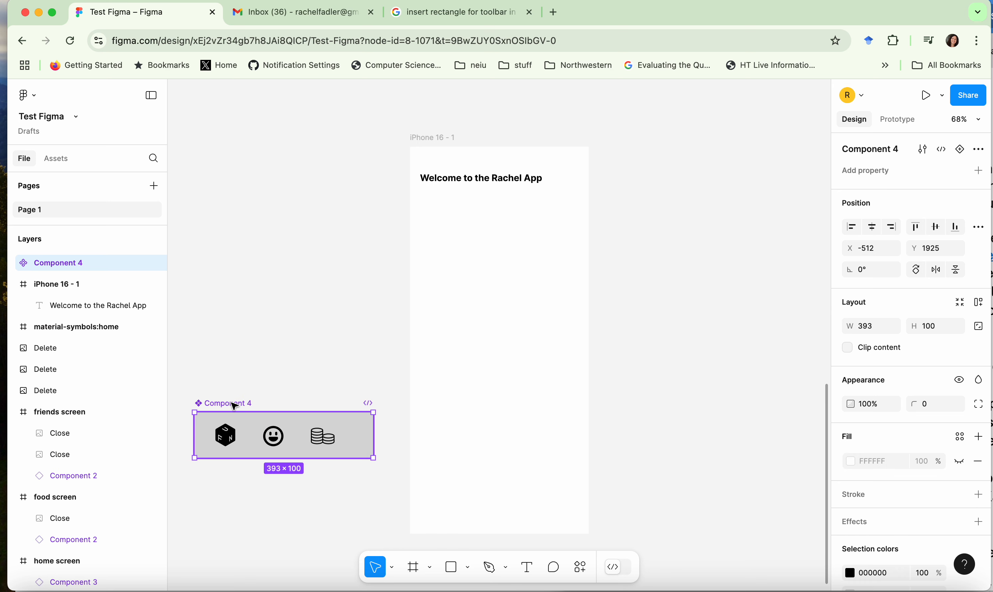
Step: Duplicate the toolbar component and place the copy along the bottom edge of the iPhone 16 - 1 frame
right_click(272, 425)
left_click(248, 426)
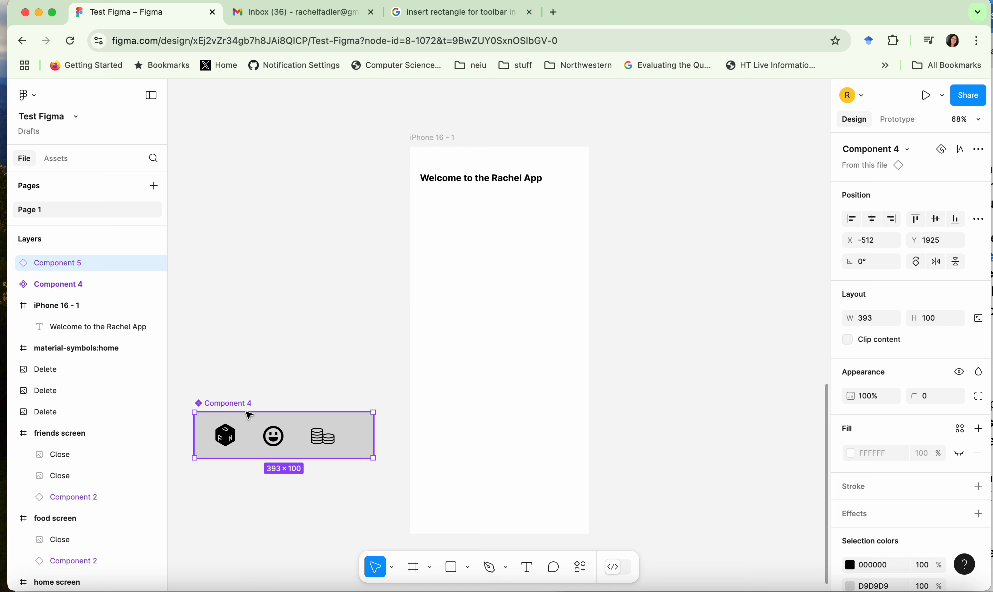
left_click_drag(248, 424, 496, 501)
left_click(714, 438)
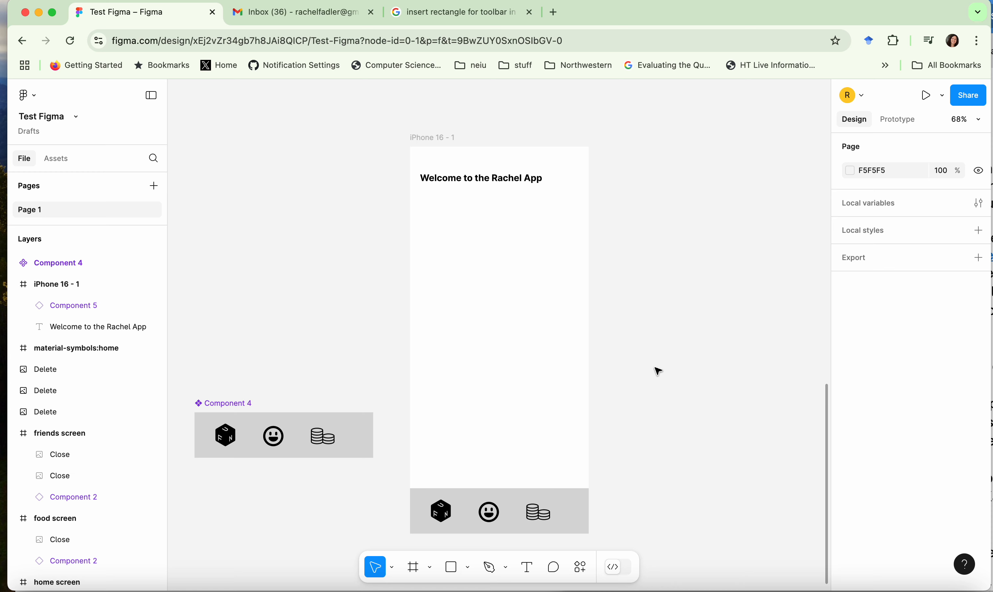
Step: Add a second iPhone 16 frame beside the first and place a copy of the toolbar component along its bottom edge
key("f")
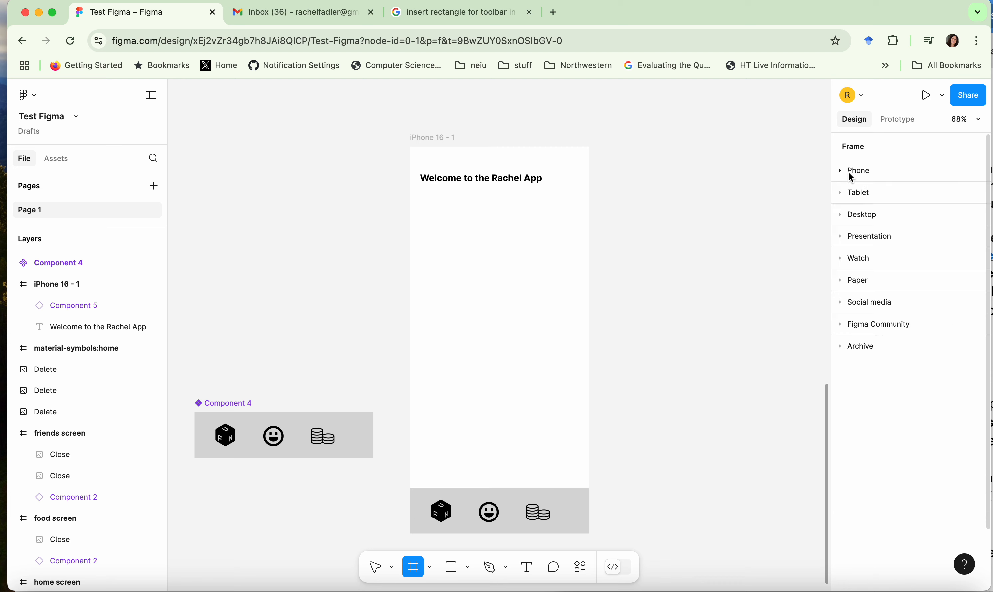
left_click(875, 235)
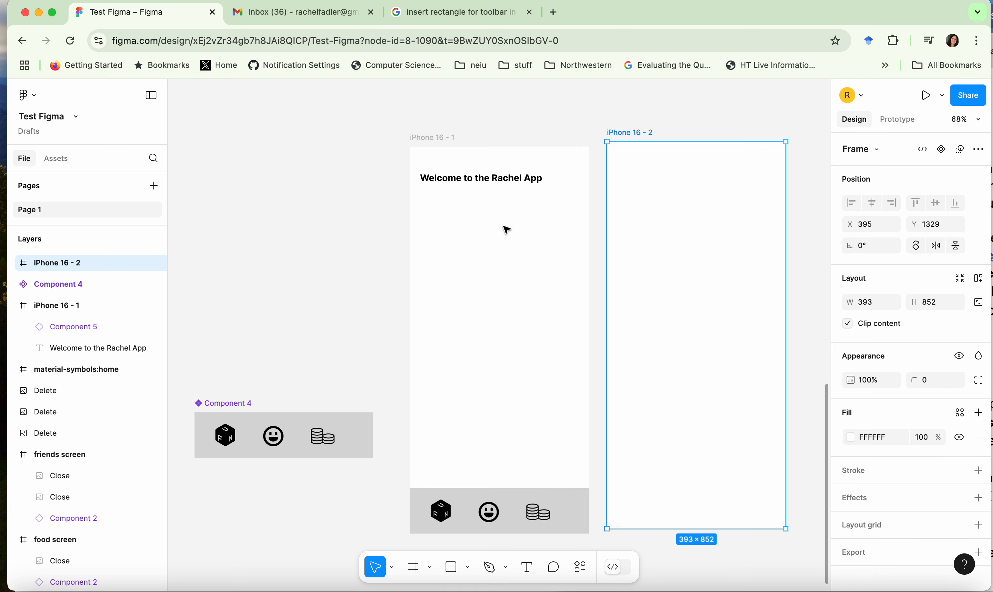
left_click(347, 445)
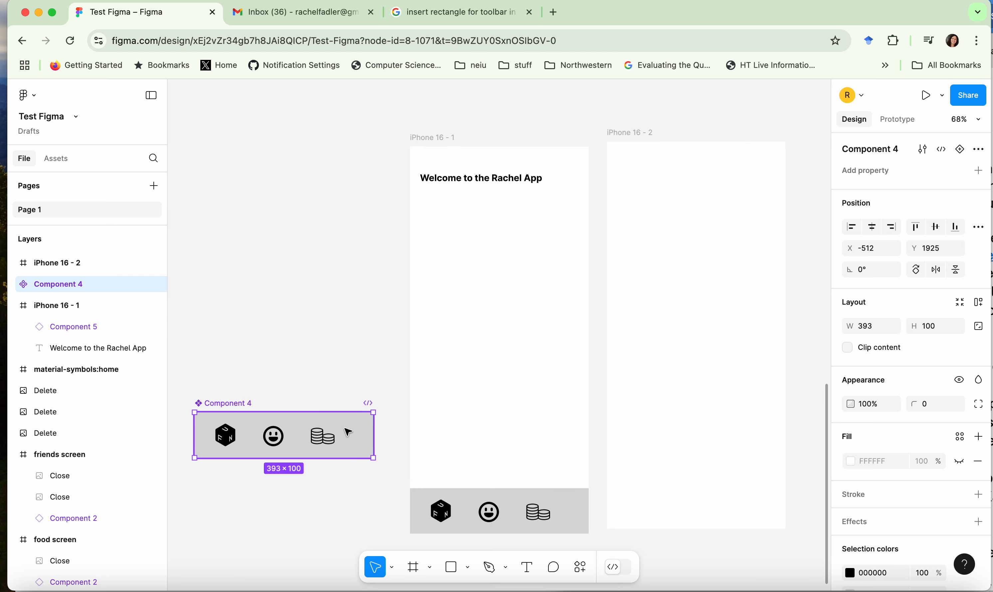
left_click(636, 438)
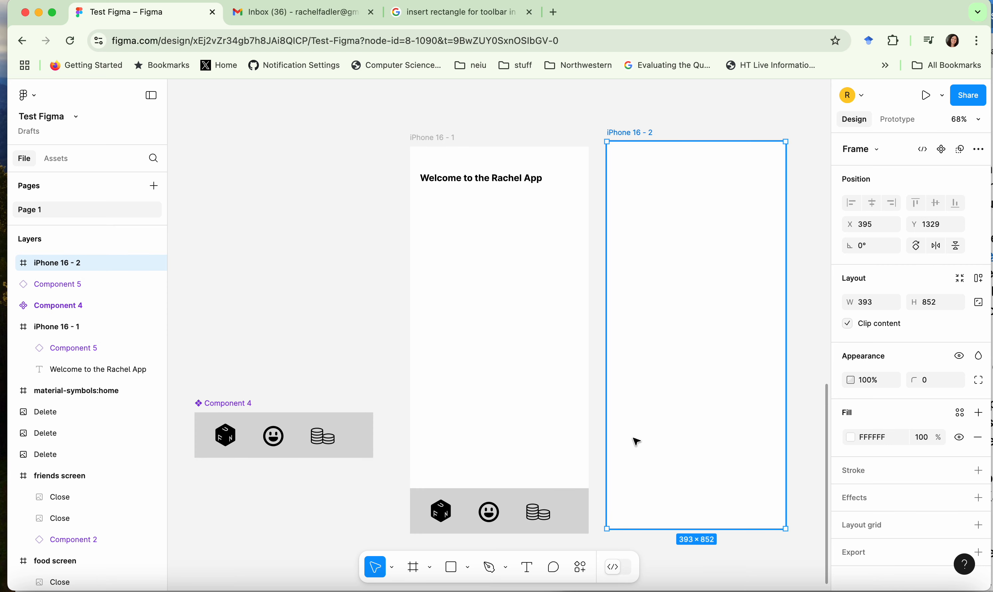
left_click_drag(353, 440, 760, 510)
Step: Add an On tap interaction to the cube icon in the main toolbar component that navigates to iPhone 16 - 1
left_click(227, 437)
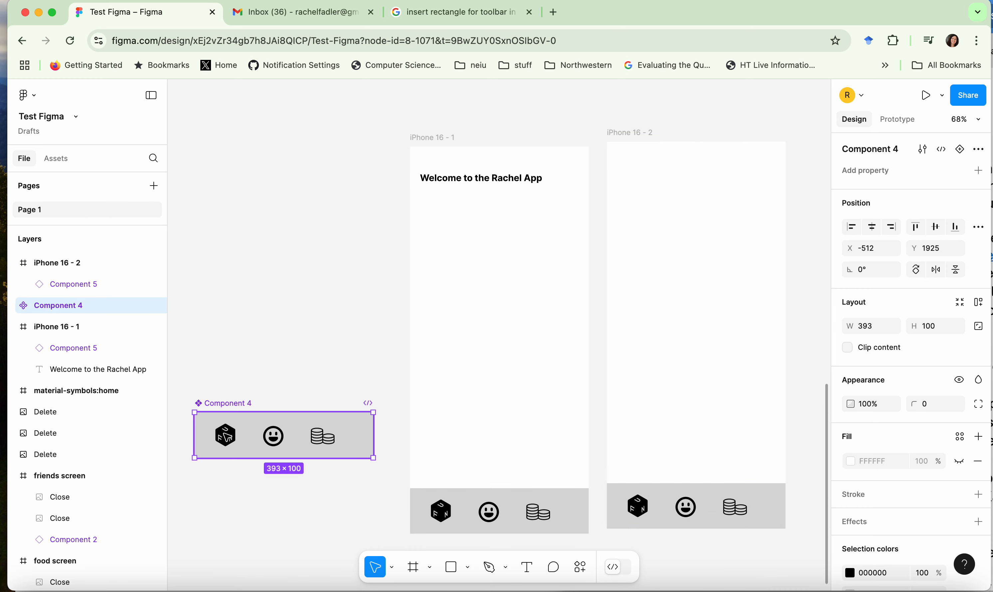
double_click(227, 437)
right_click(227, 437)
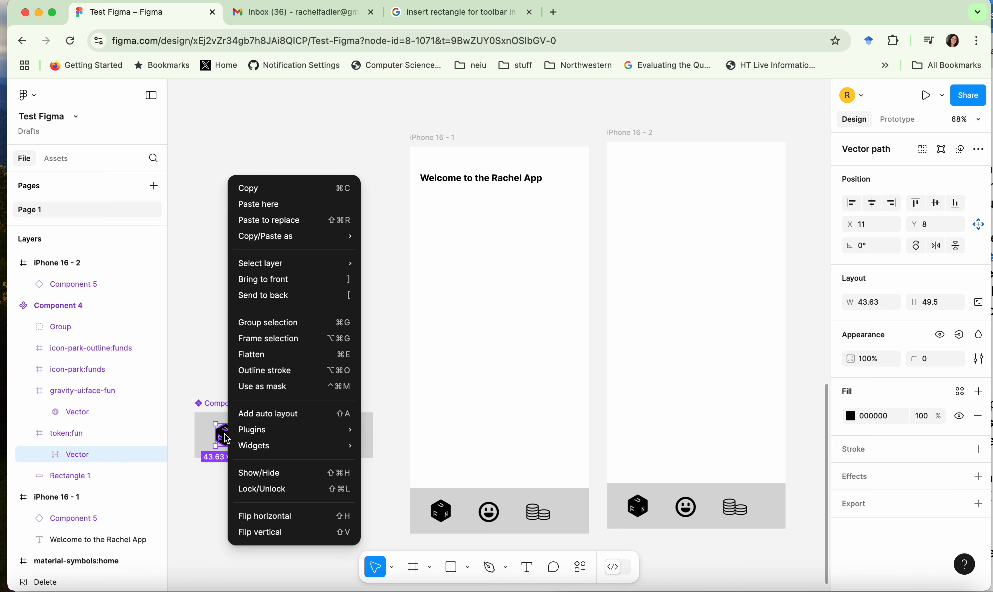
key("Escape")
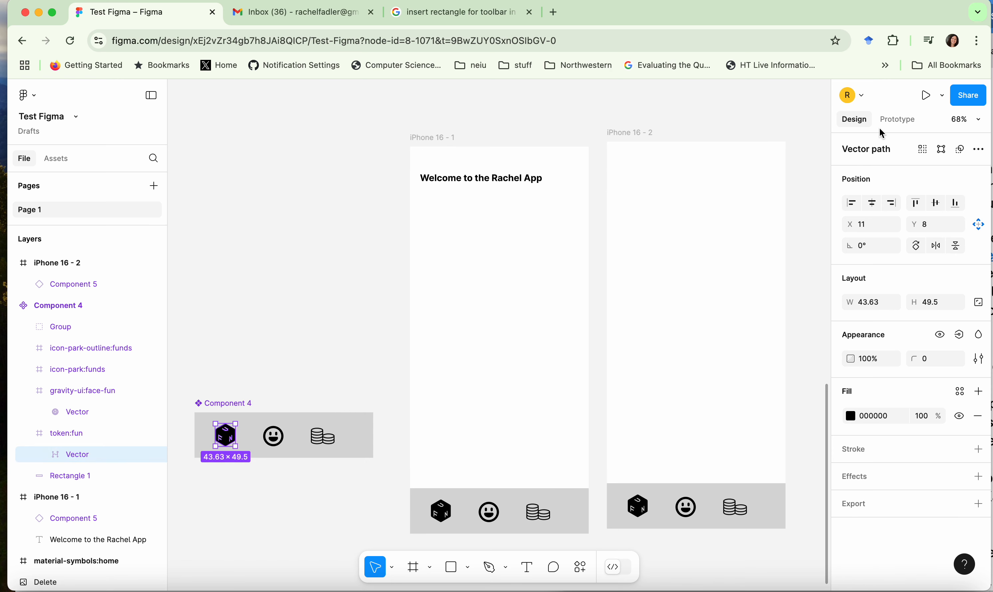
left_click(895, 119)
left_click(978, 147)
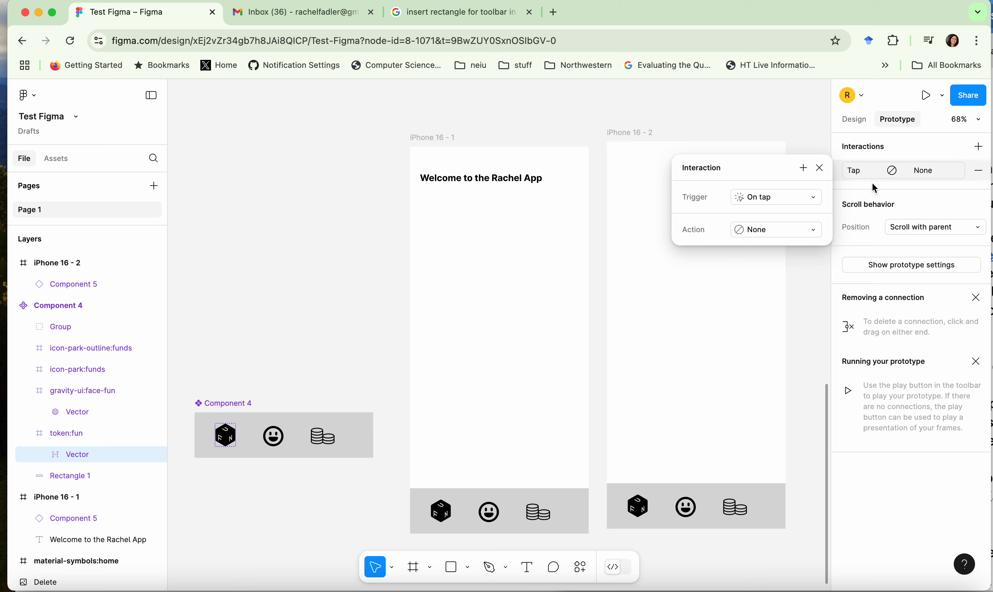
left_click(752, 235)
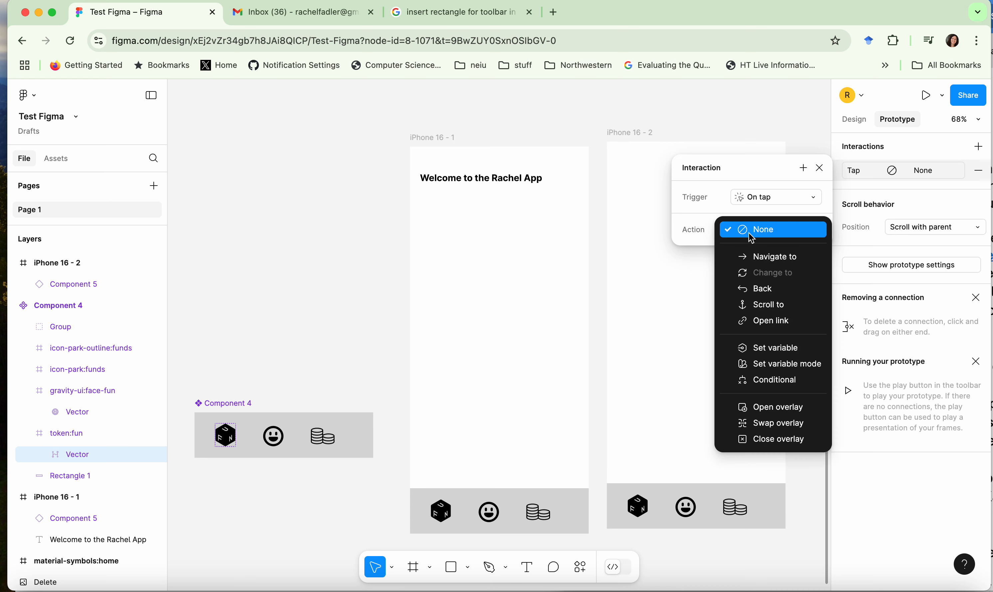
left_click(752, 255)
left_click(751, 251)
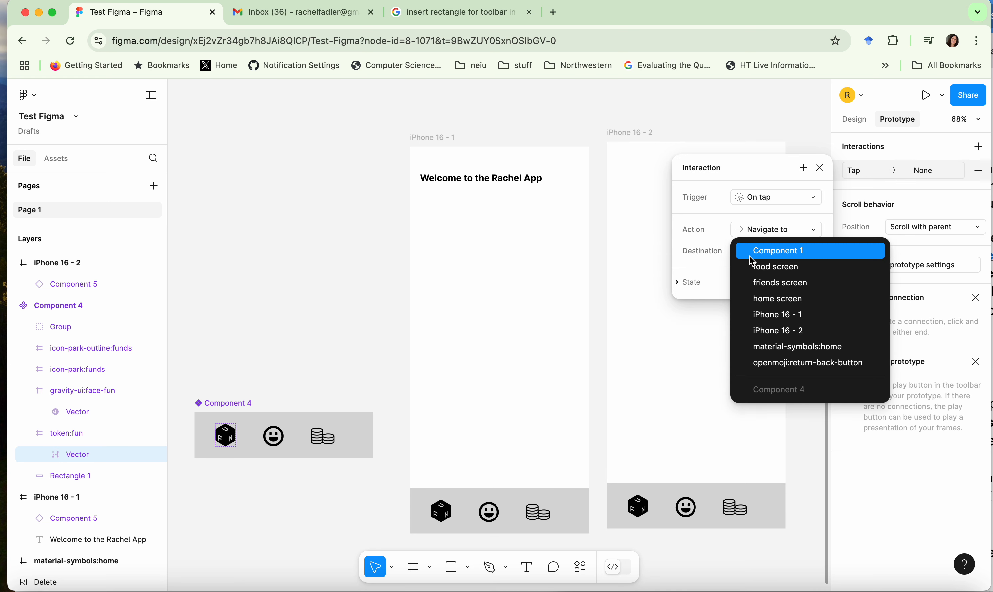
left_click(767, 315)
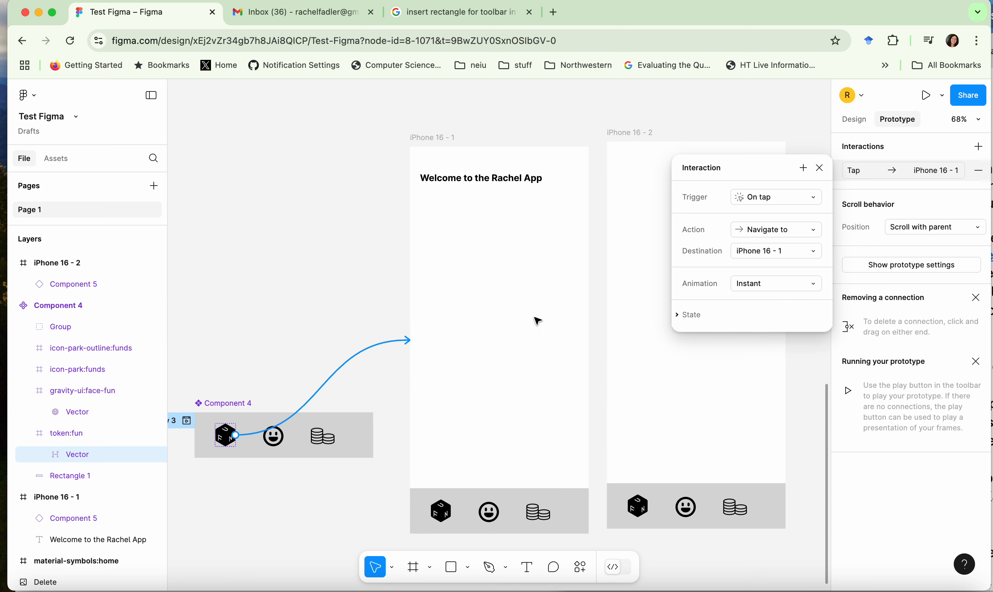
Step: Add an On tap interaction to the smiley icon in the main toolbar component that navigates to iPhone 16 - 2
left_click(273, 436)
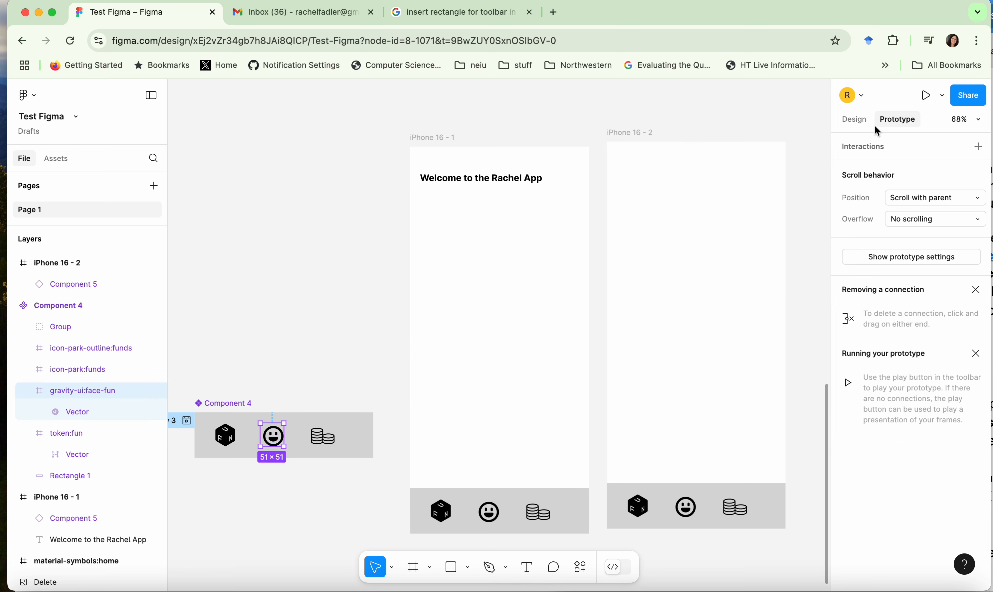
left_click(978, 147)
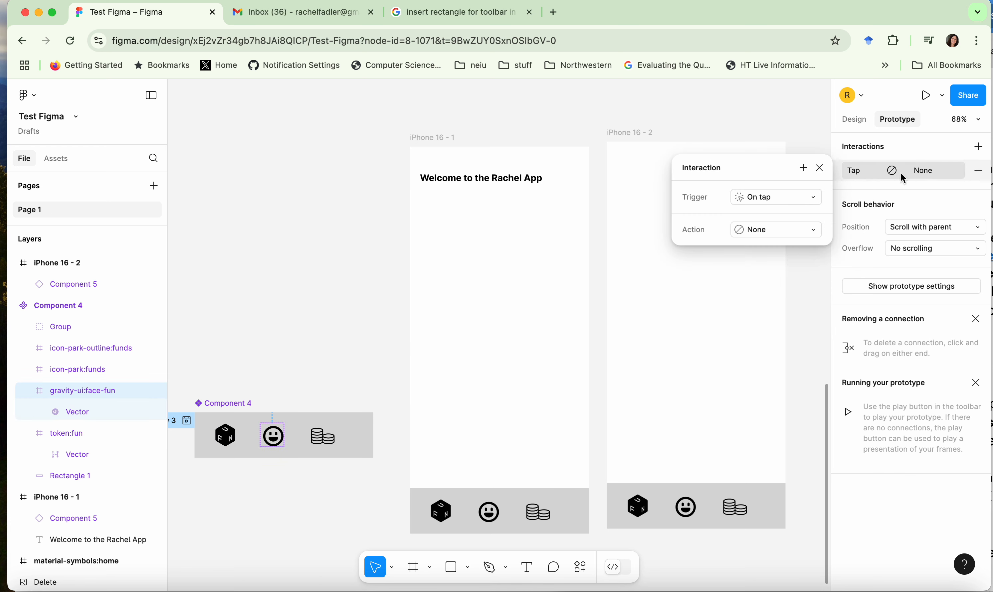
left_click(781, 231)
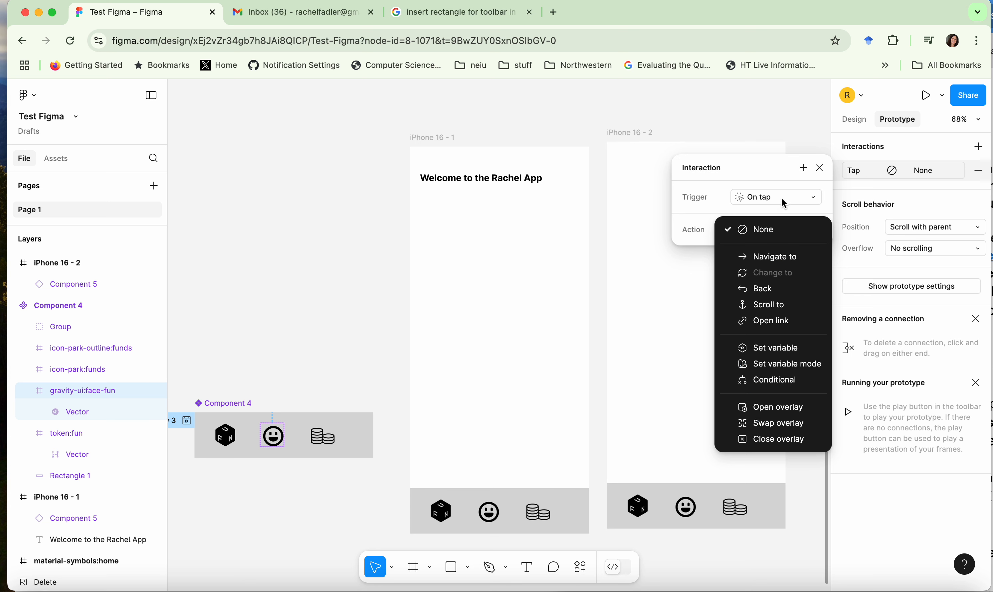
left_click(764, 256)
left_click(766, 255)
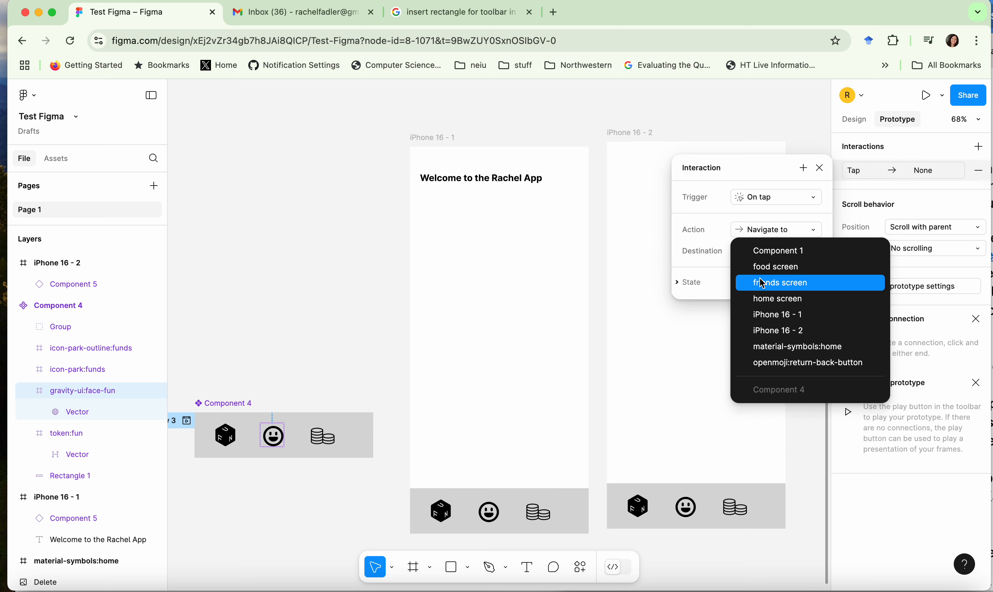
left_click(783, 331)
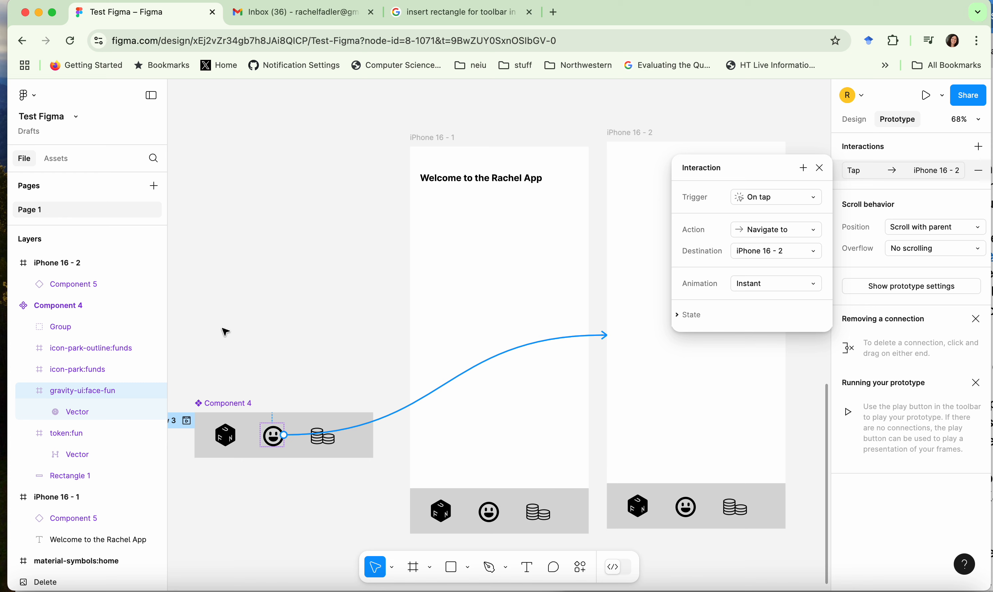
left_click(243, 283)
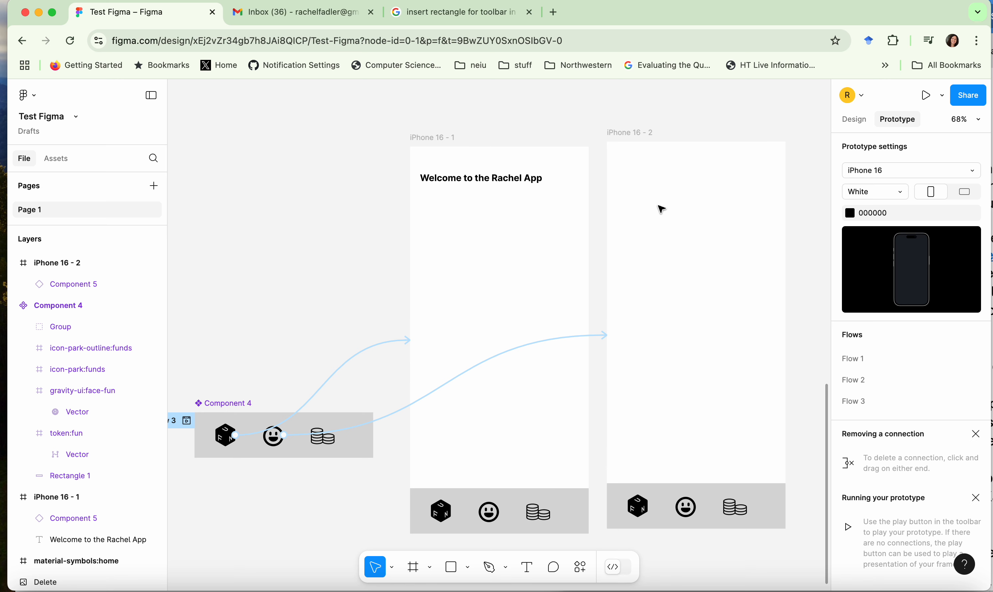
Step: Move the iPhone 16 - 2 frame slightly so its top edge lines up with the iPhone 16 - 1 frame
left_click_drag(619, 165, 615, 154)
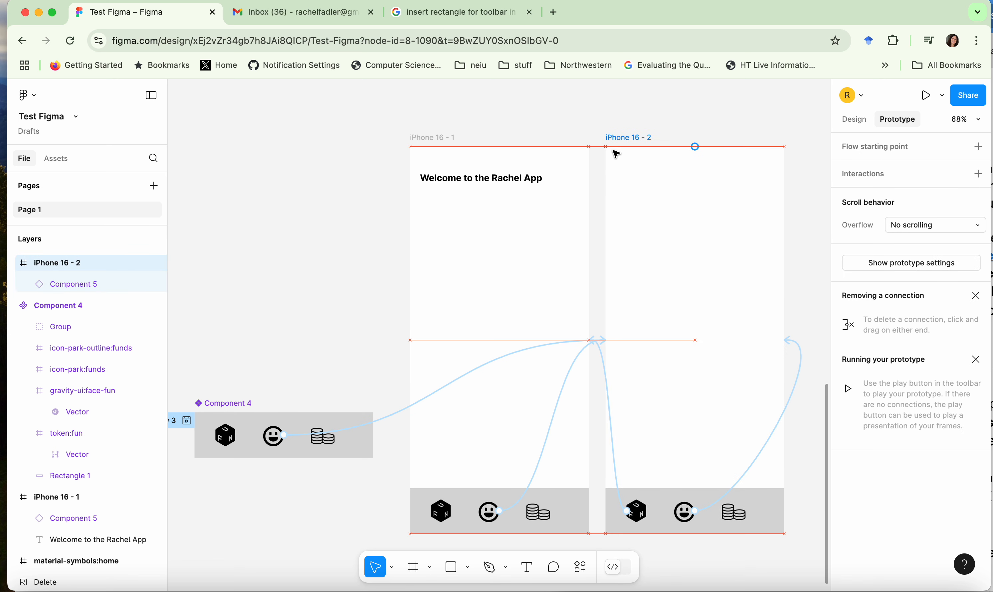
left_click(357, 227)
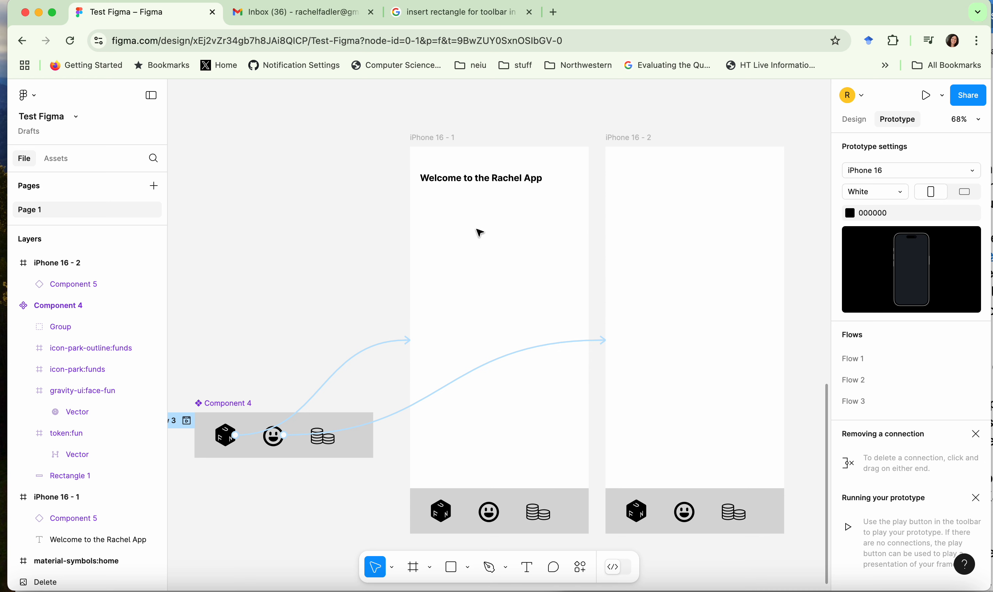
Step: Make the iPhone 16 - 1 frame a flow starting point and run the prototype from it
left_click(468, 163)
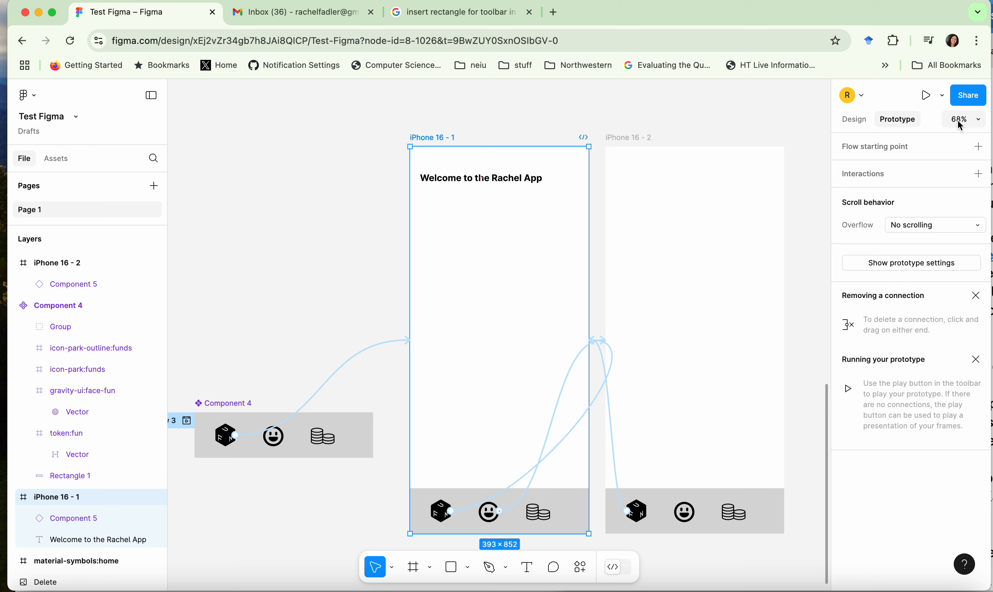
left_click(885, 147)
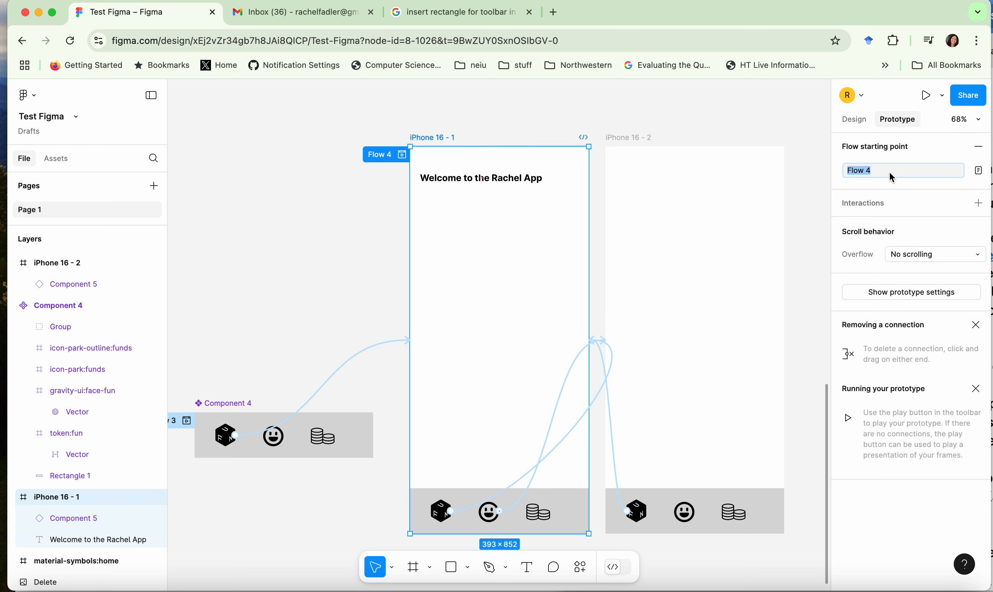
left_click(926, 95)
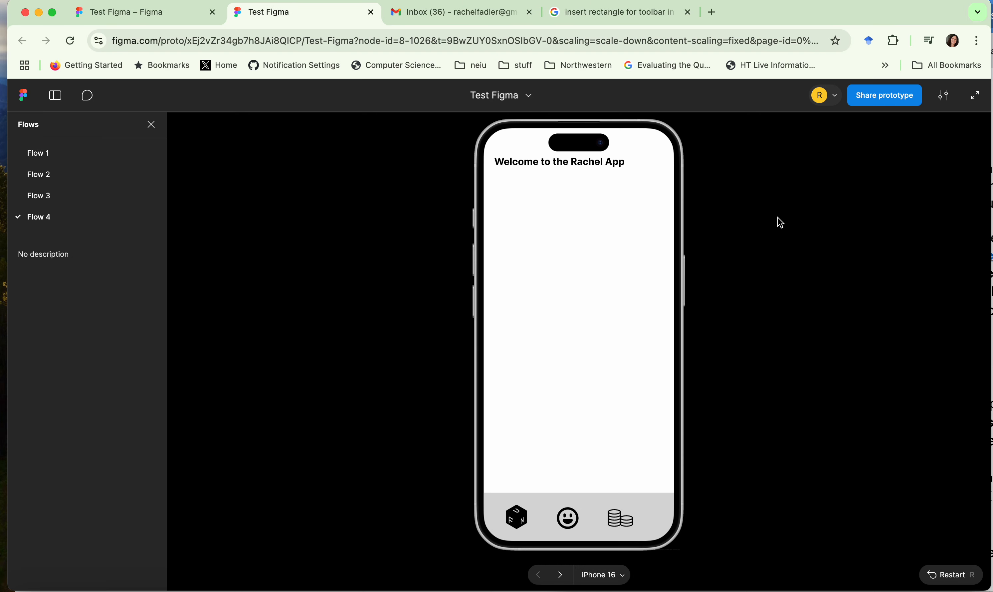
Step: Test the toolbar navigation in the prototype by switching repeatedly between the two screens with the smiley and cube icons
left_click(566, 520)
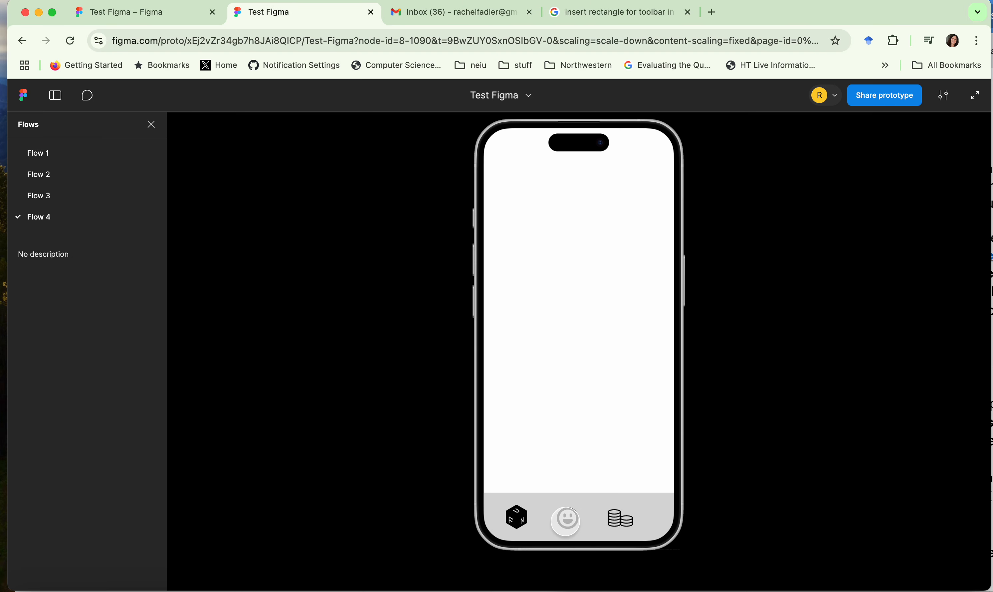
left_click(518, 519)
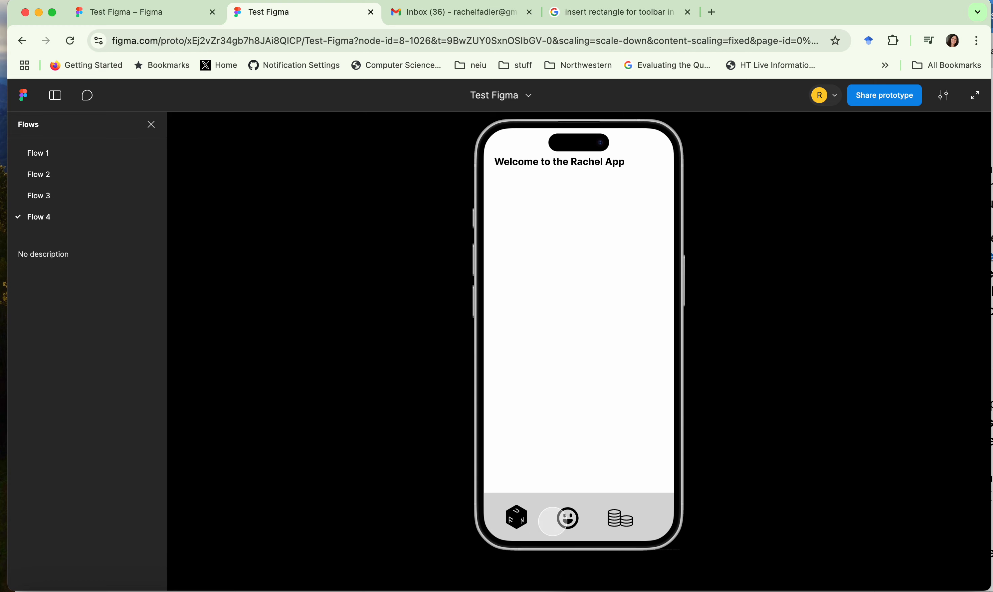
left_click(567, 518)
left_click(519, 522)
left_click(567, 519)
left_click(518, 519)
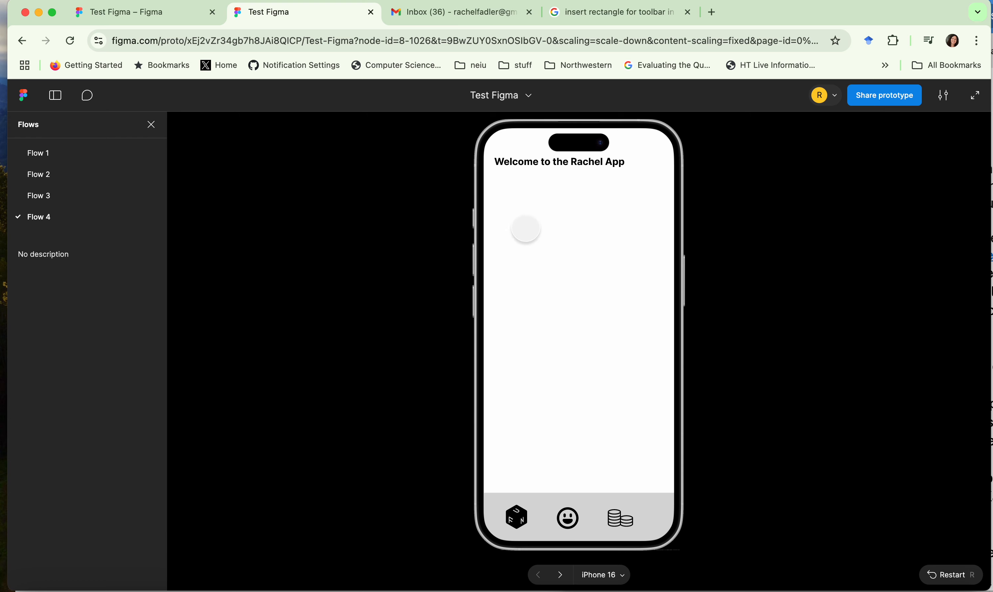
left_click(534, 519)
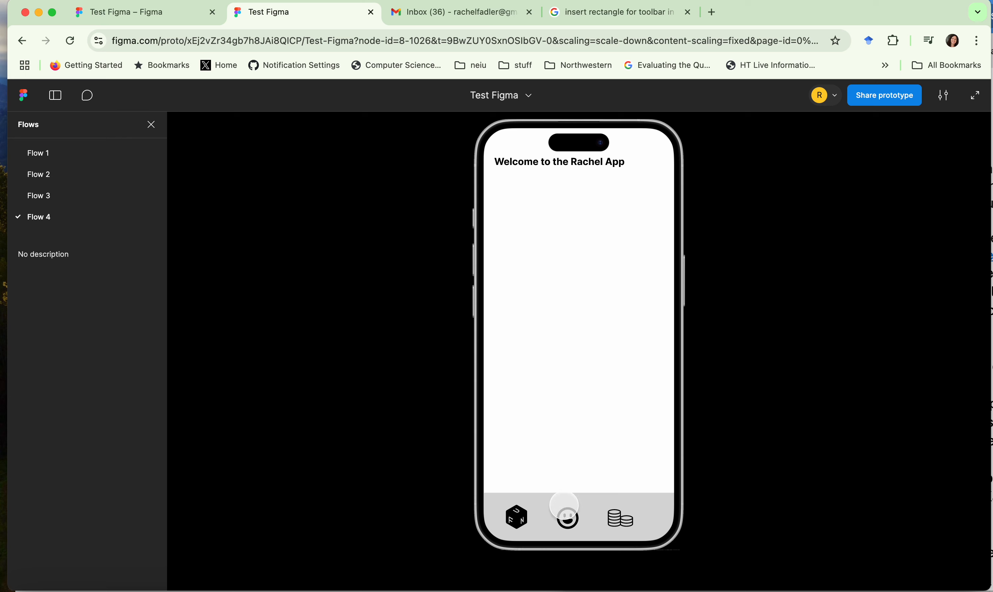
left_click(564, 506)
left_click(531, 519)
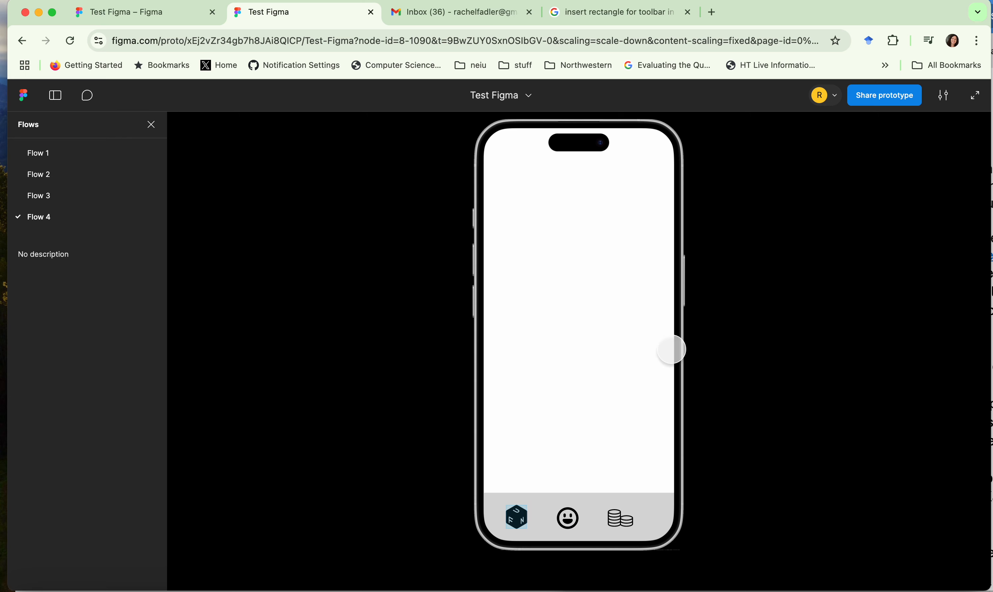